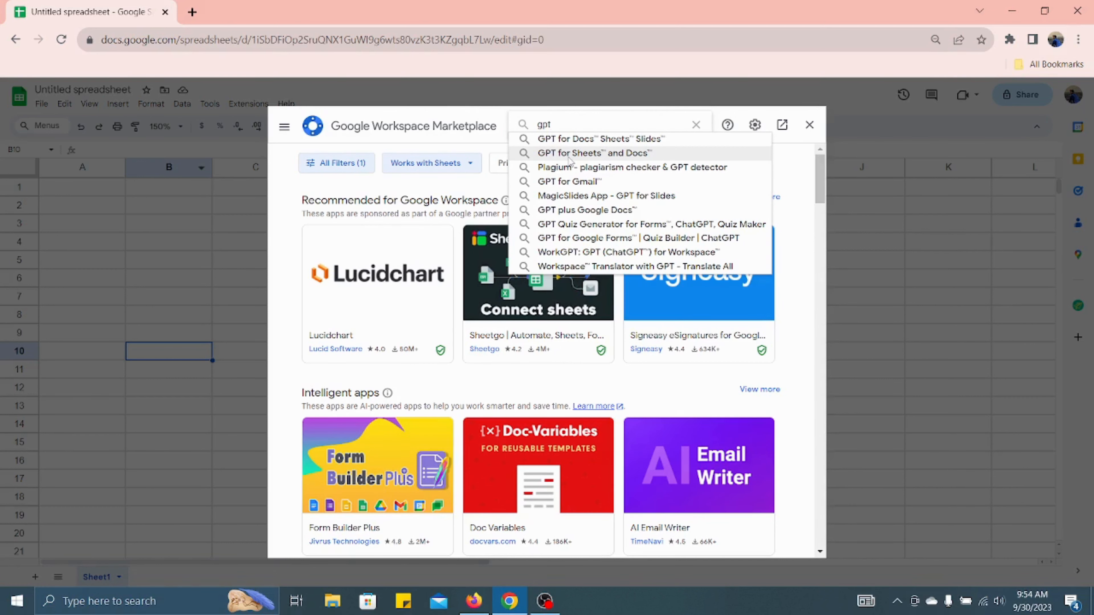
# Search the marketplace for "GPT for Sheets and Docs", view the GPT for Docs Sheets Slides add-on's listing, and close the marketplace
pyautogui.click(568, 156)
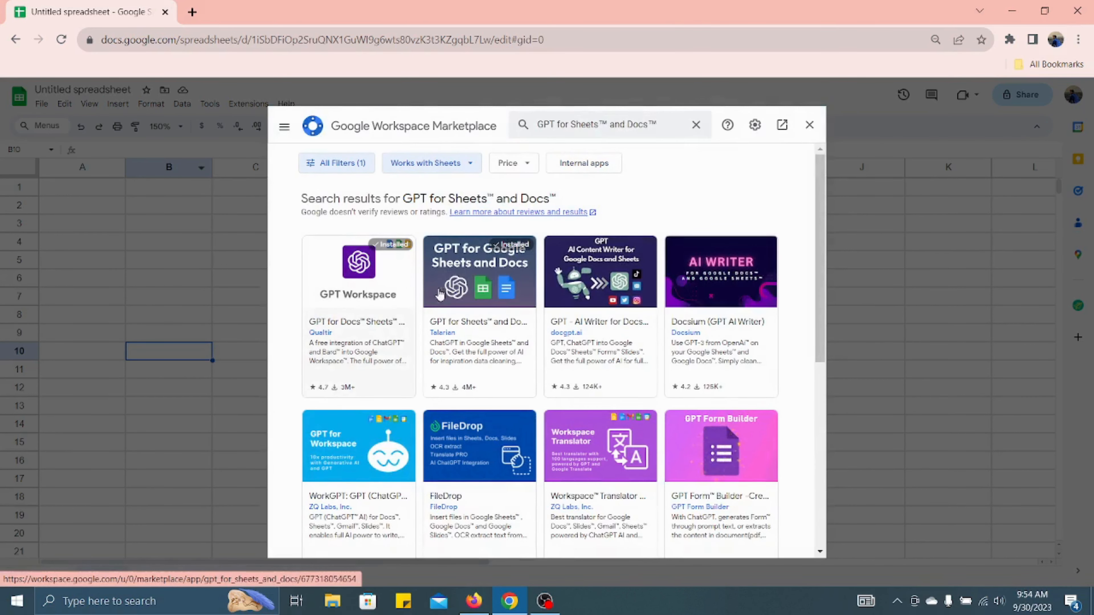
pyautogui.click(365, 289)
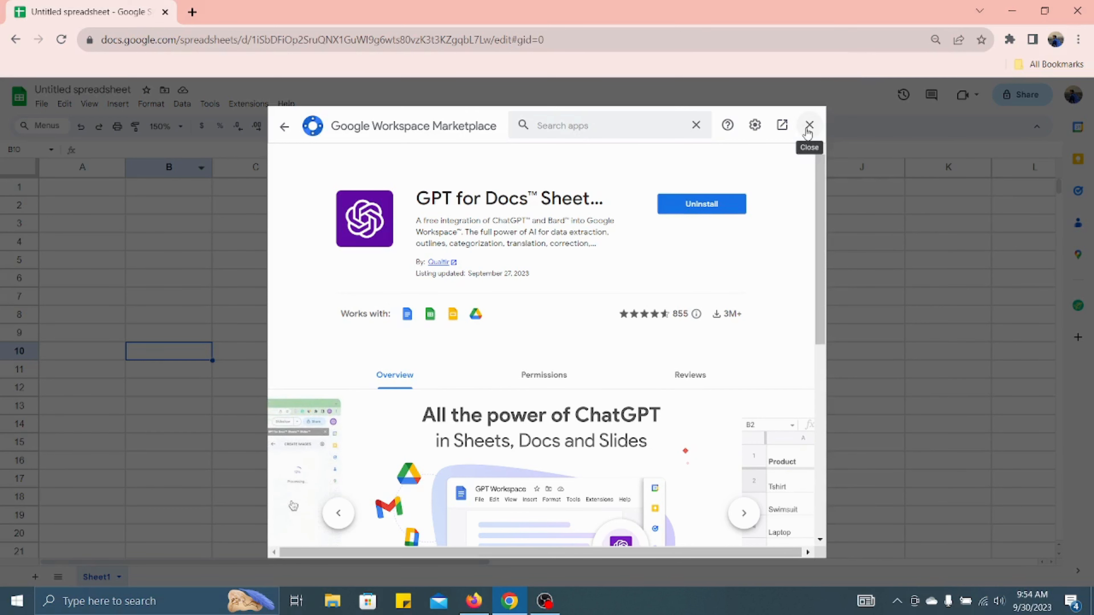
pyautogui.click(808, 131)
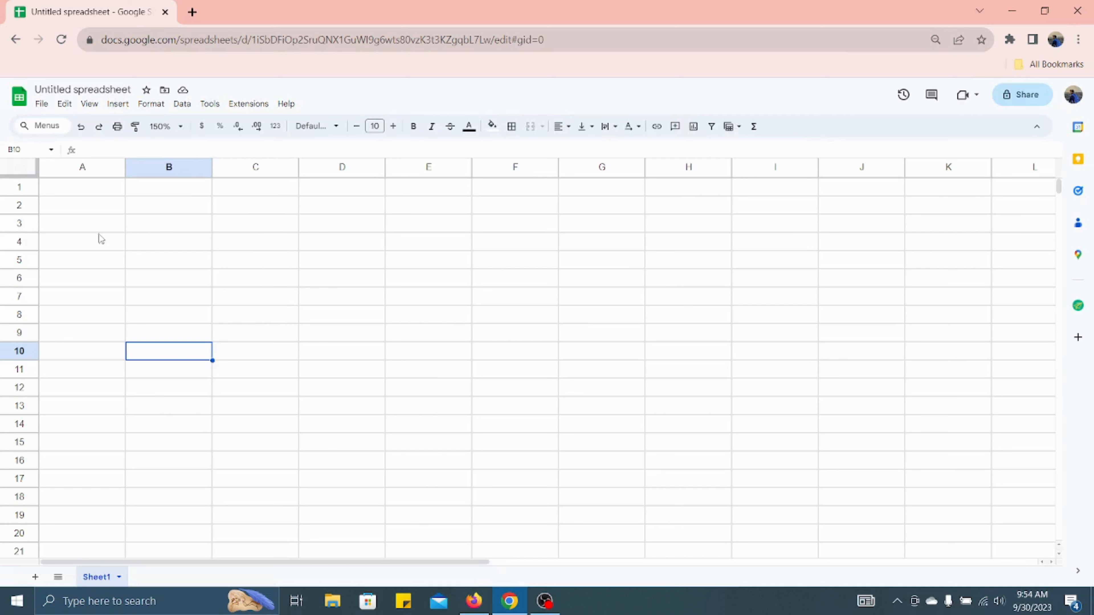
# Enter the formula =GPT("I want list of 10 random animals") in cell A1 and select that cell to review it
pyautogui.click(88, 193)
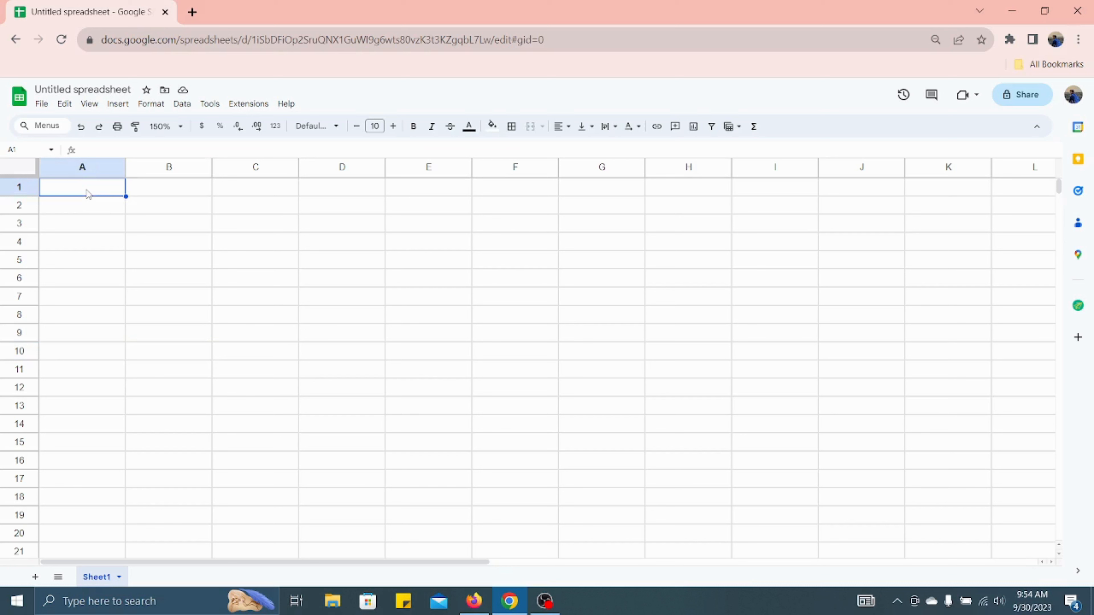
pyautogui.write('=g')
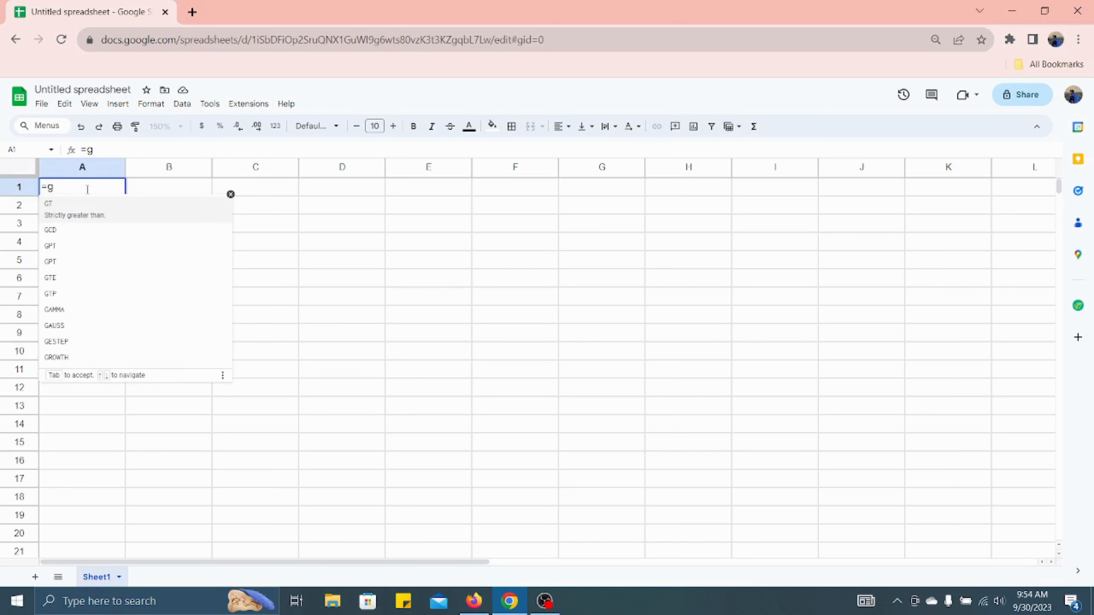
pyautogui.write('pt')
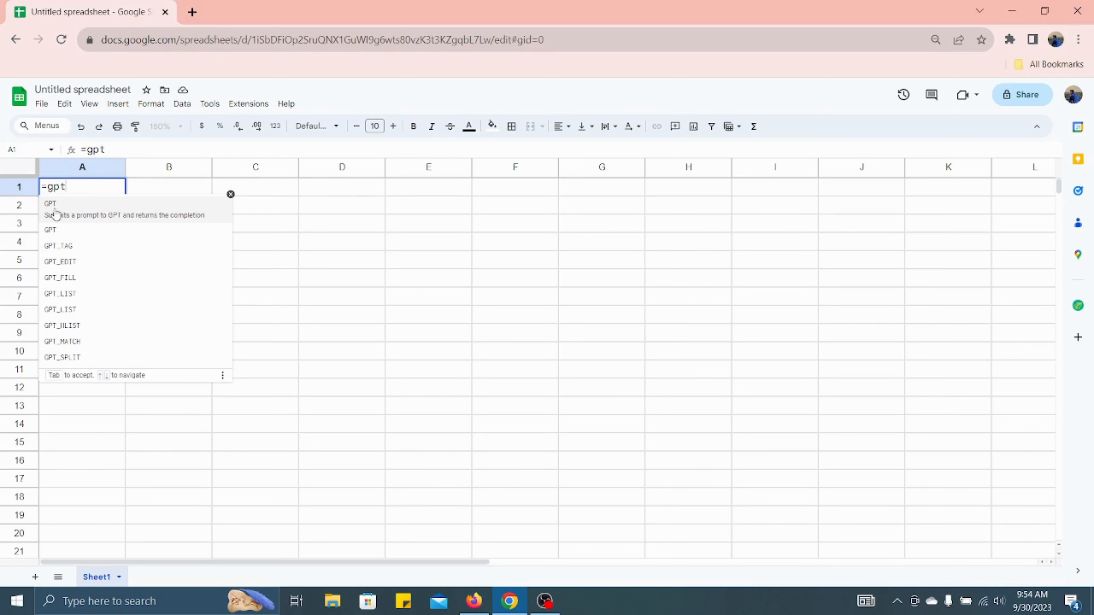
pyautogui.click(56, 214)
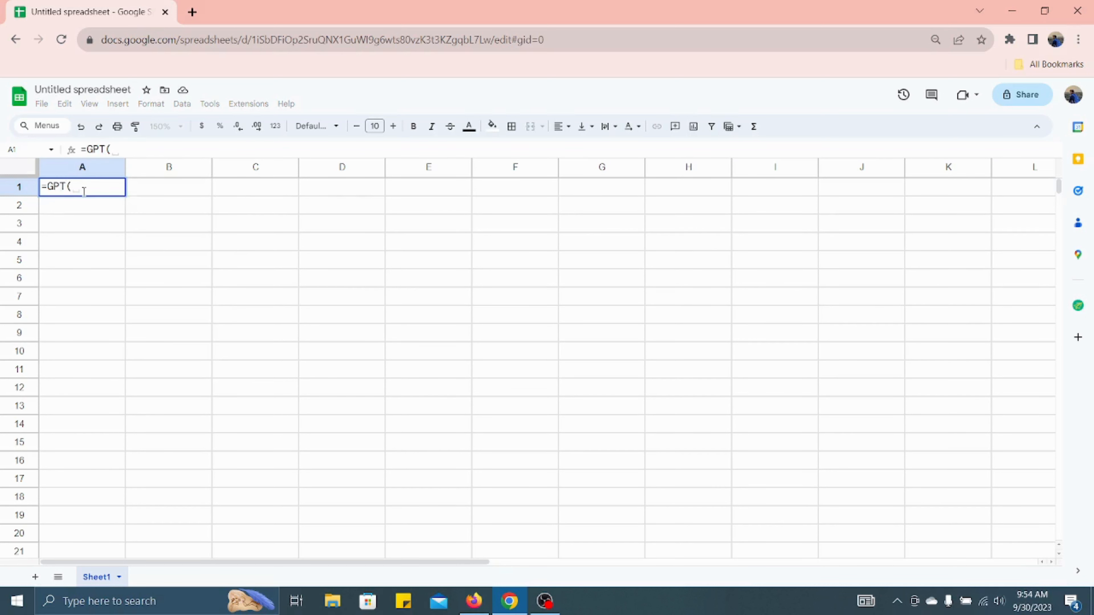
pyautogui.write('"')
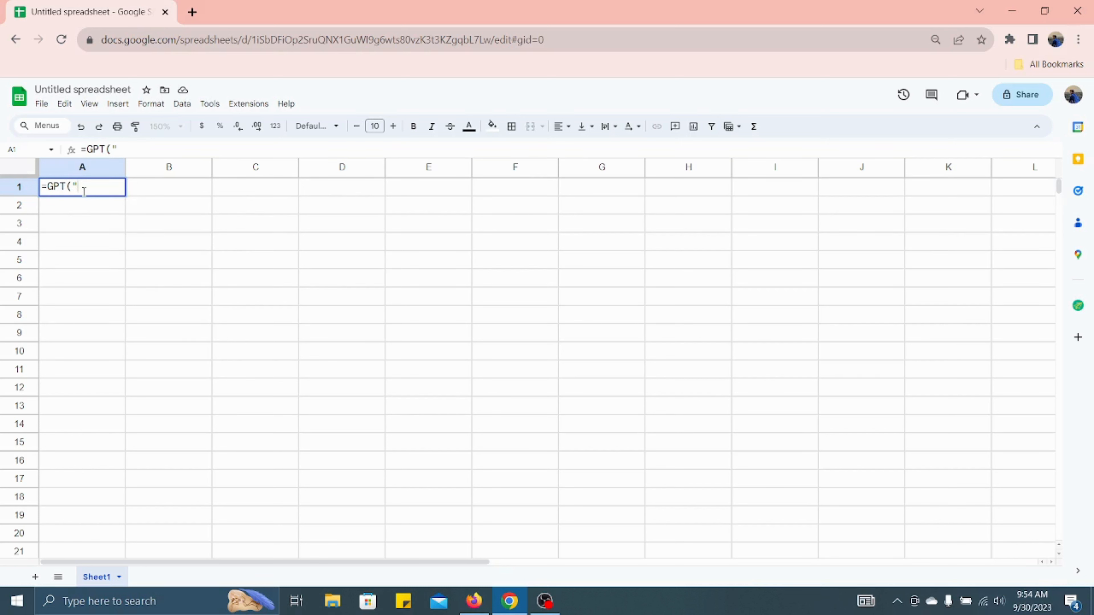
pyautogui.write('I want lis')
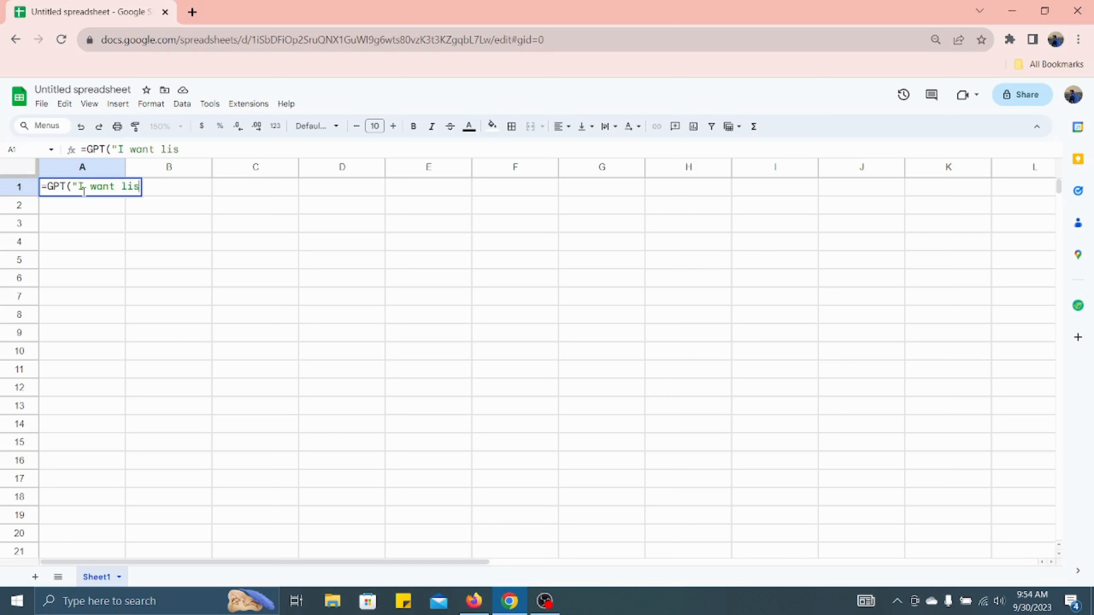
pyautogui.write('t df 10 ')
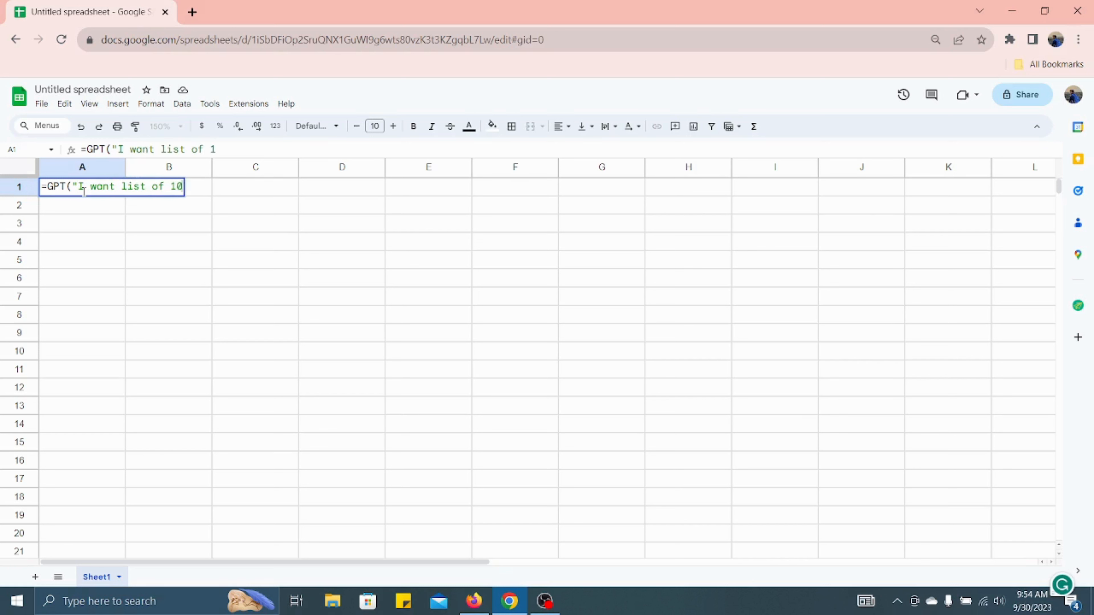
pyautogui.write('random ')
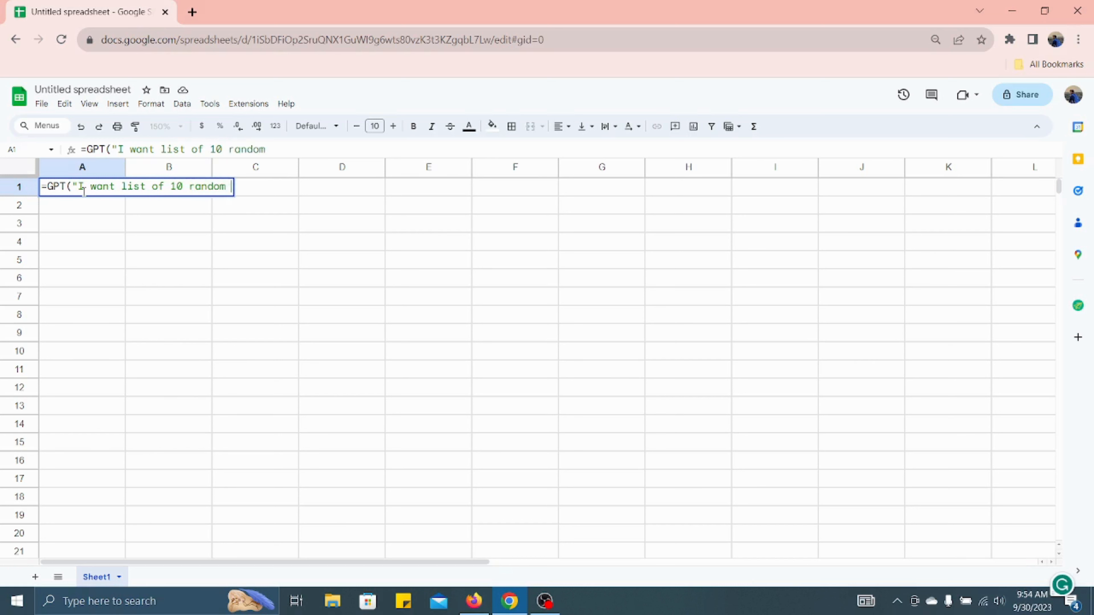
pyautogui.write('animals")')
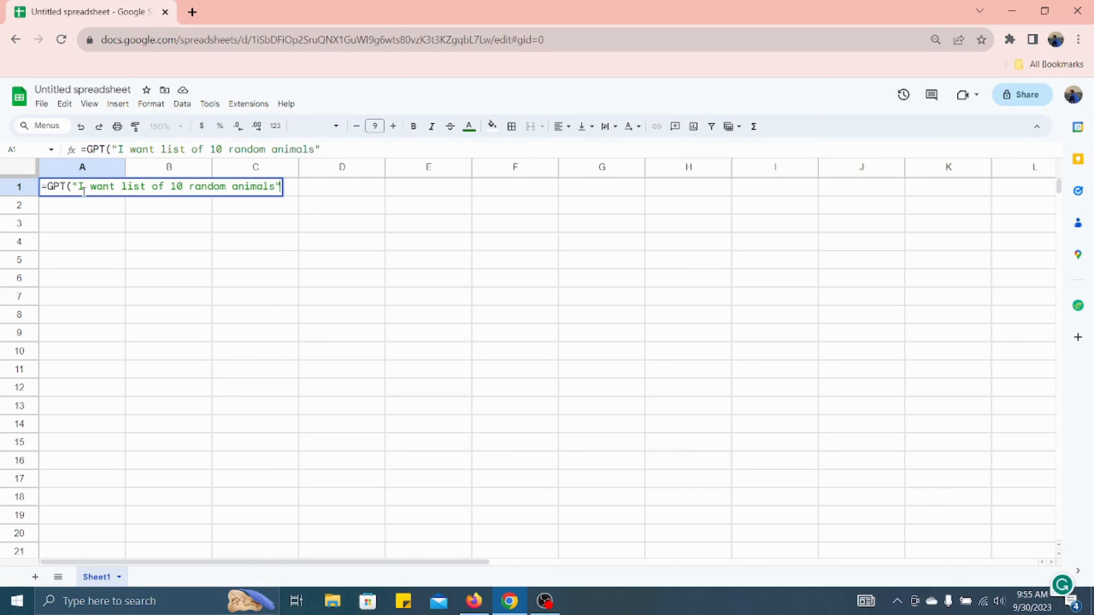
pyautogui.press('Return')
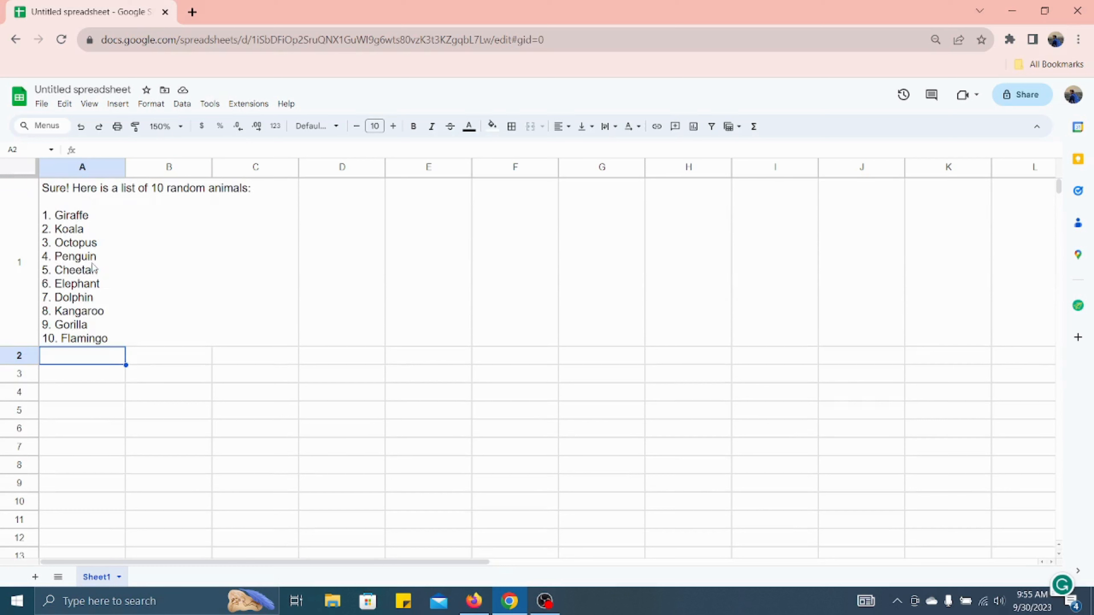
pyautogui.click(95, 273)
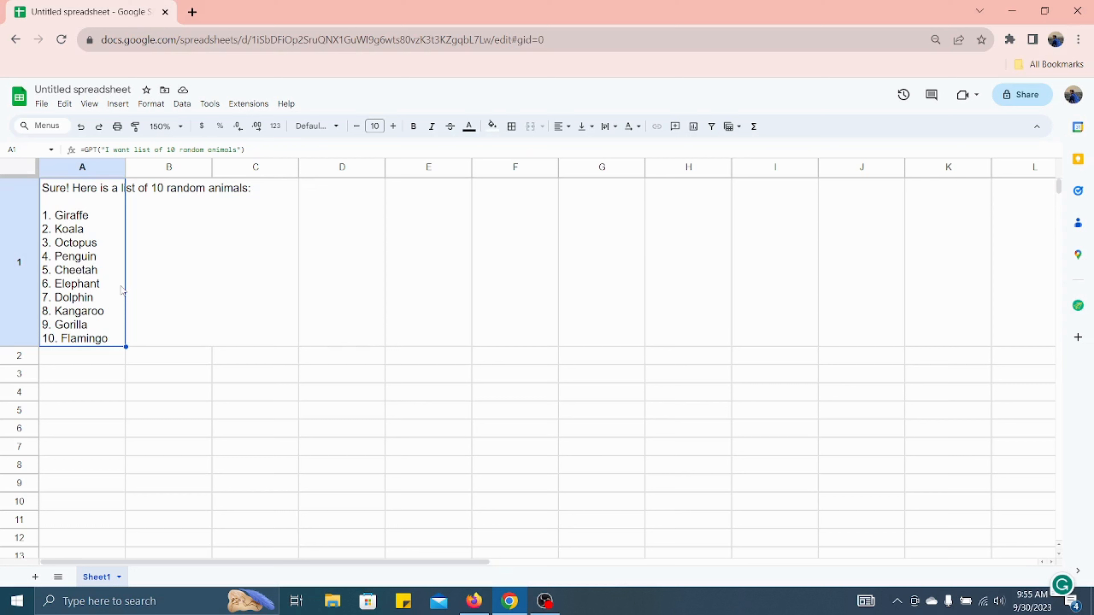
# Enter the formula =GPT_LIST("List of 10 random animals") in cell A3
pyautogui.click(59, 383)
pyautogui.write('=gpt')
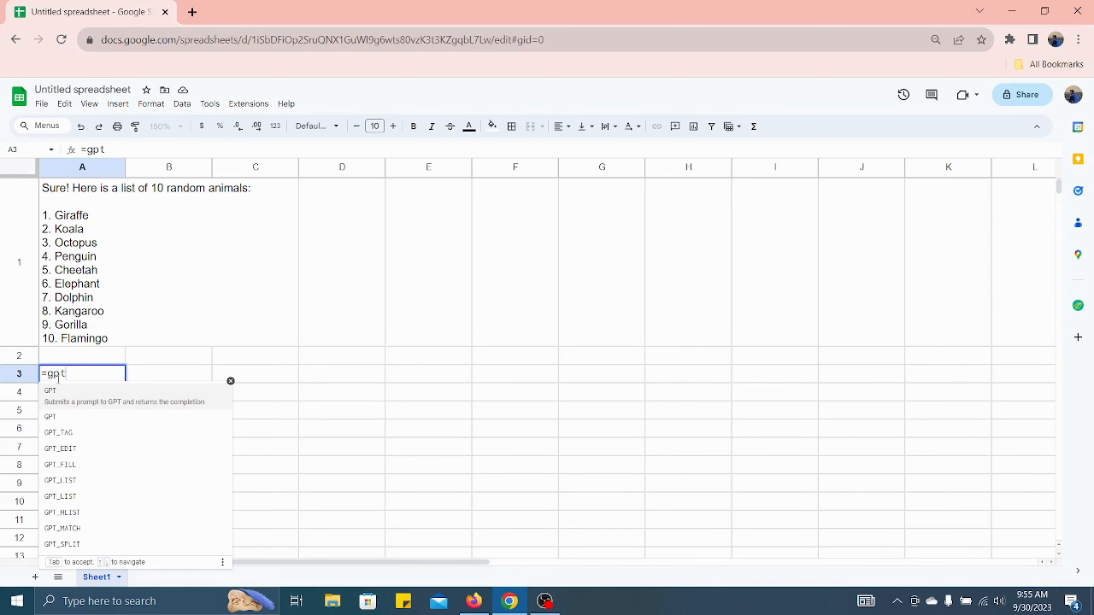
pyautogui.write('_')
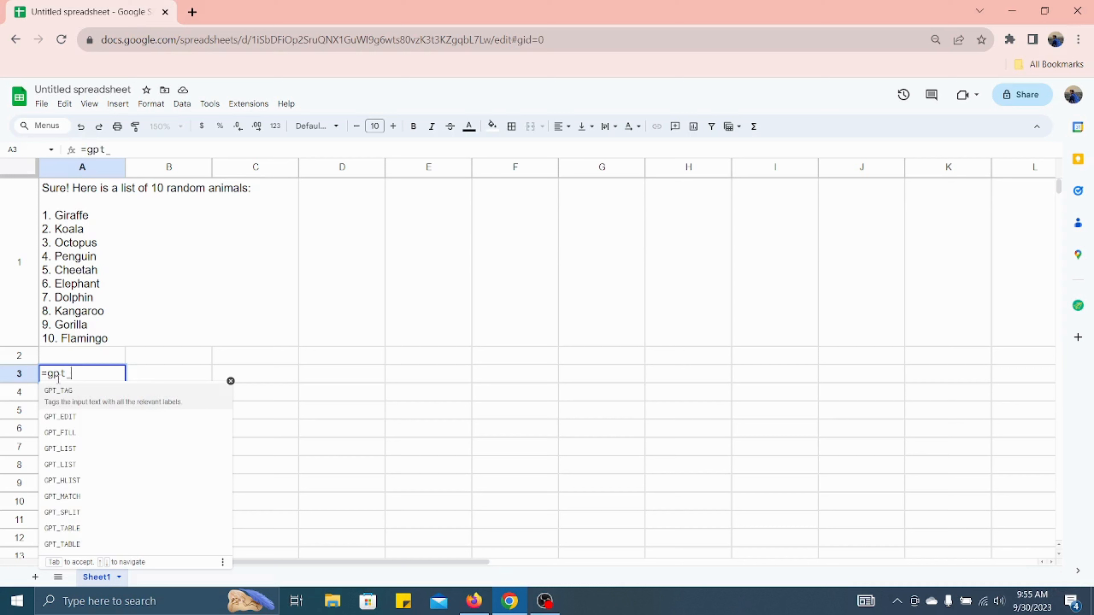
pyautogui.click(56, 449)
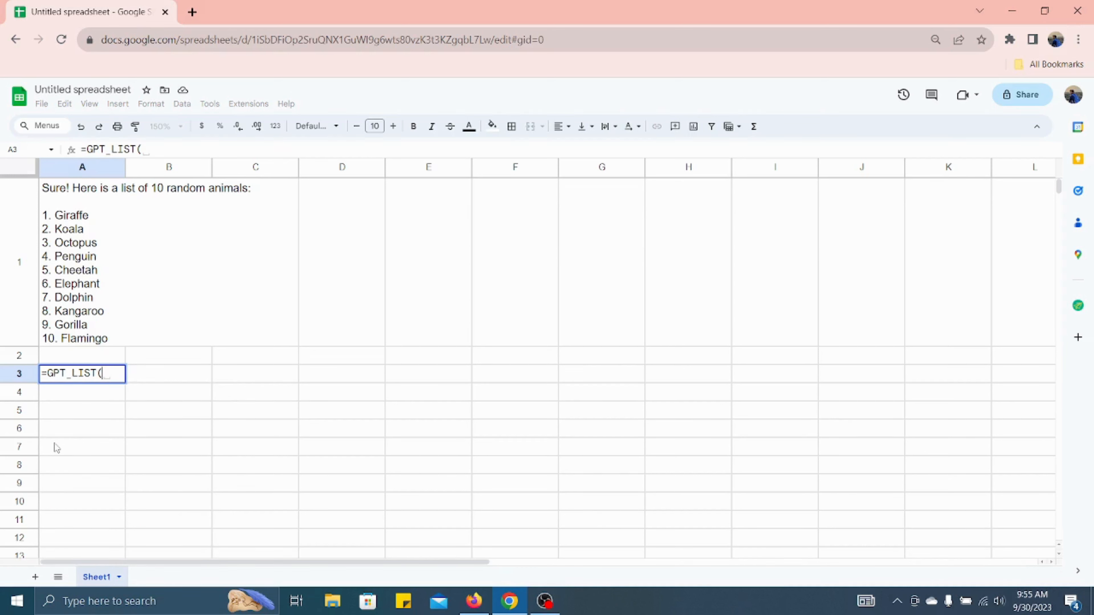
pyautogui.write('"')
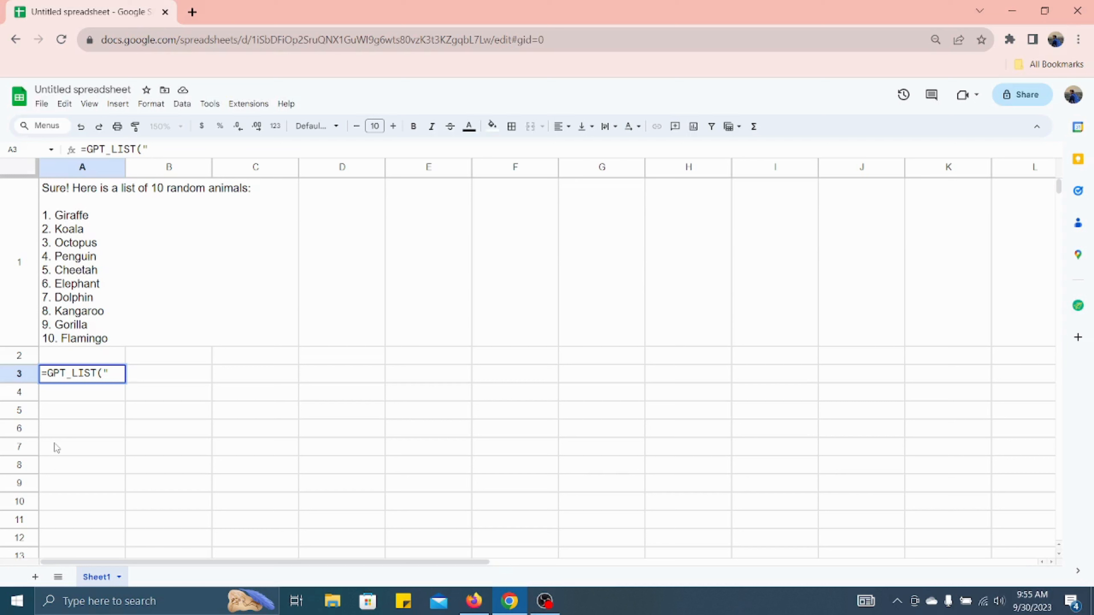
pyautogui.write('List of 10 ran')
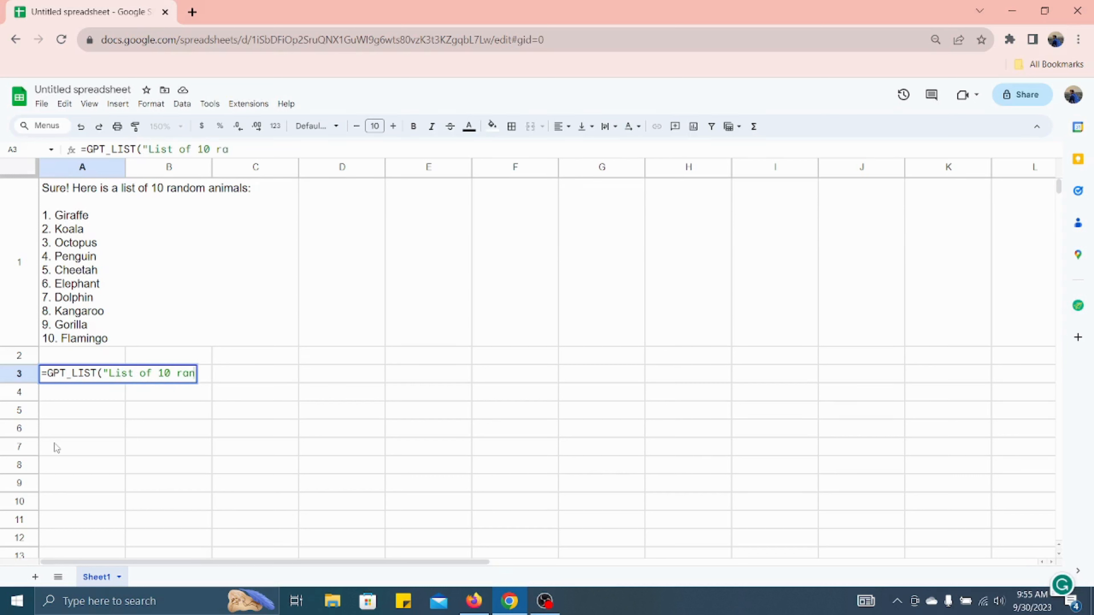
pyautogui.write('dom anim')
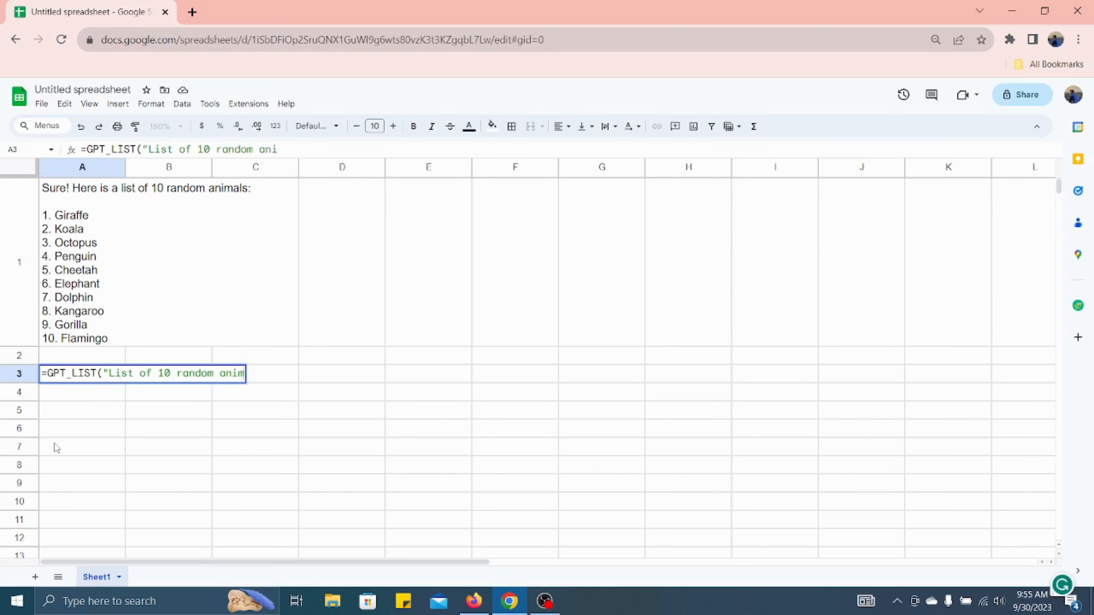
pyautogui.write('als")')
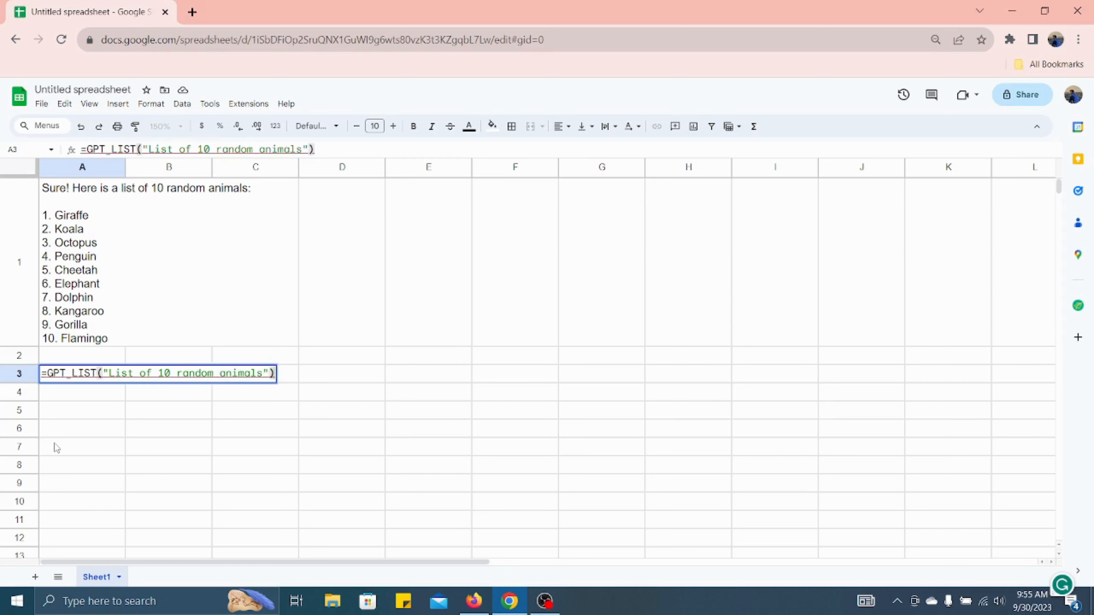
pyautogui.press('Return')
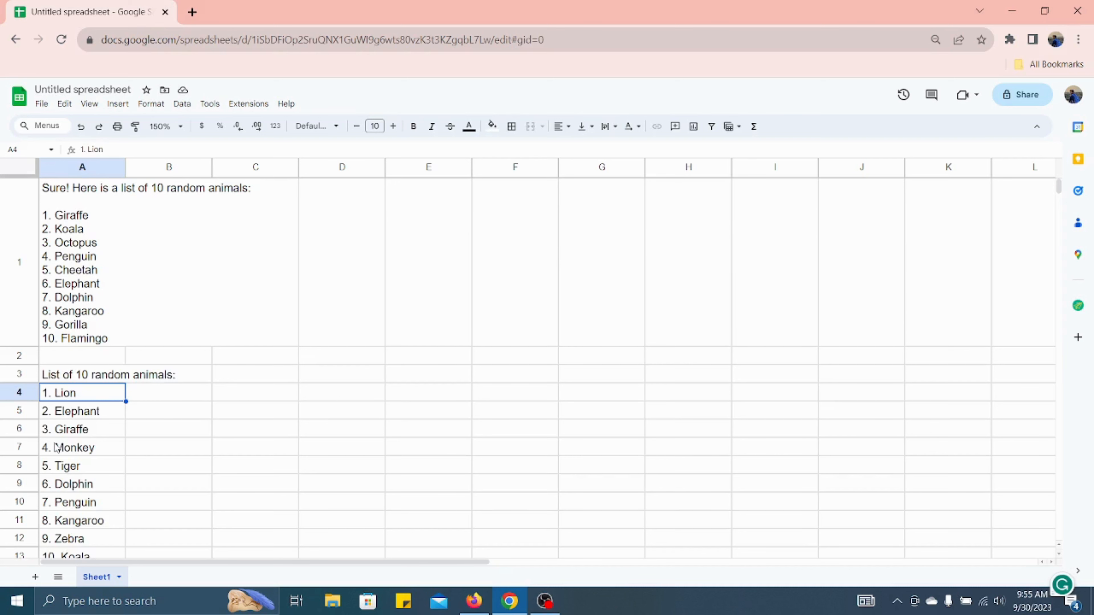
# Look over the generated animal list below and delete the GPT formula from cell A1
pyautogui.scroll(-5, 108, 442)
pyautogui.scroll(5, 110, 443)
pyautogui.click(323, 196)
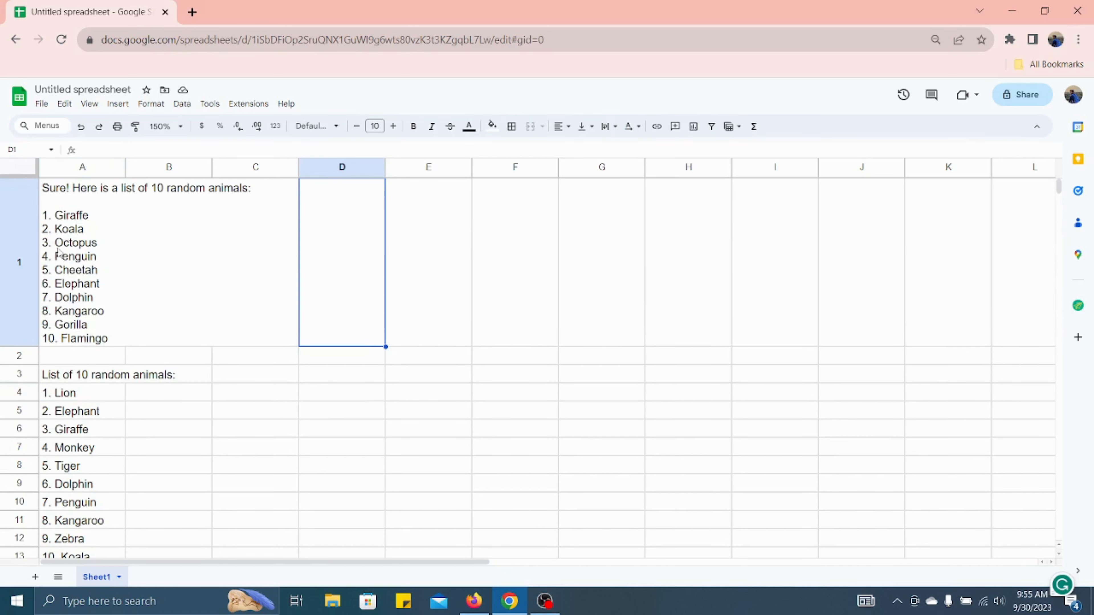
pyautogui.click(8, 198)
pyautogui.click(106, 223)
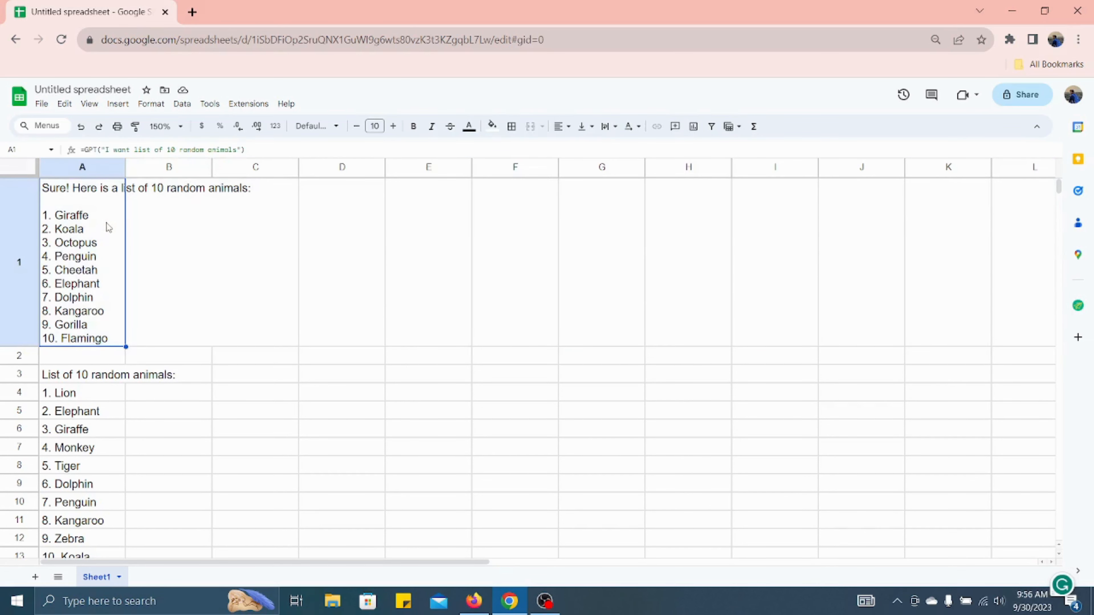
pyautogui.press('Delete')
# Enter the formula =GPT_TABLE("Create a table of shopping list with quantity, cost, calories") in cell C3
pyautogui.click(261, 224)
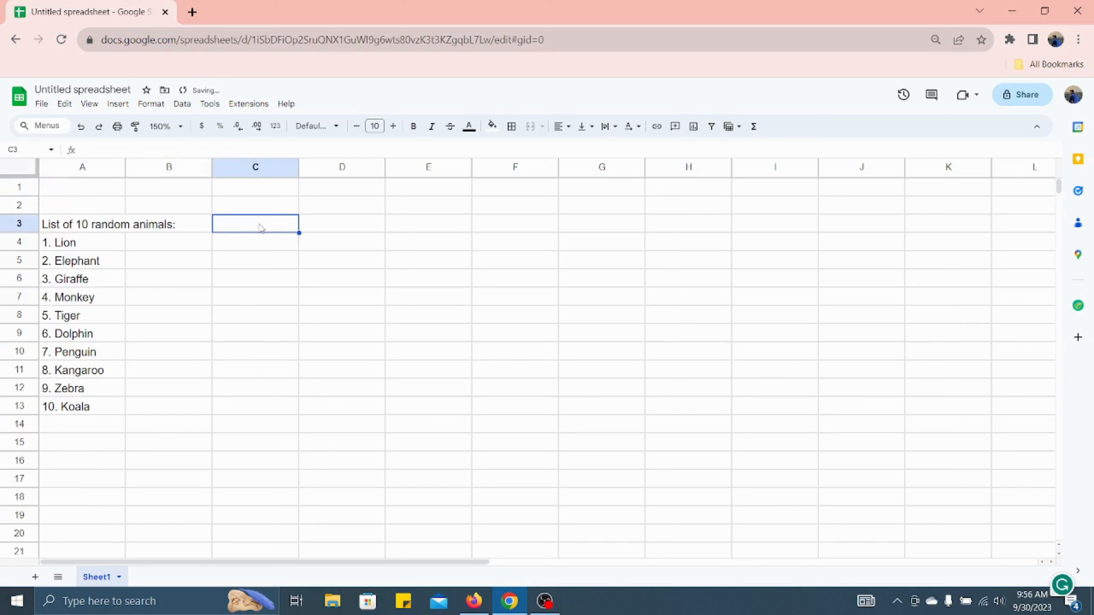
pyautogui.write('=gpt"')
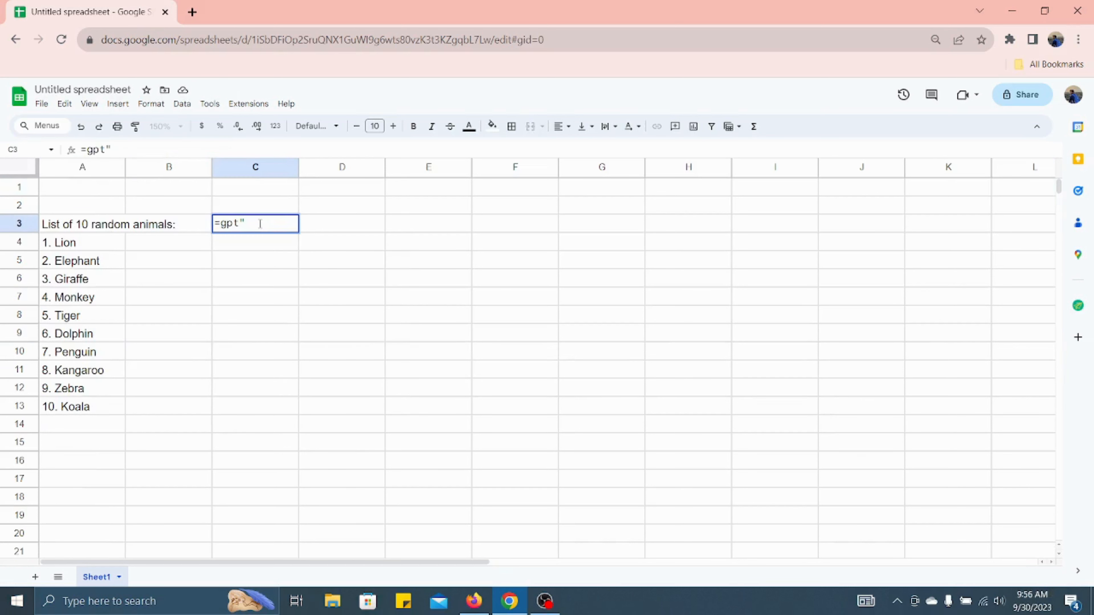
pyautogui.press('BackSpace')
pyautogui.press('BackSpace')
pyautogui.press('BackSpace')
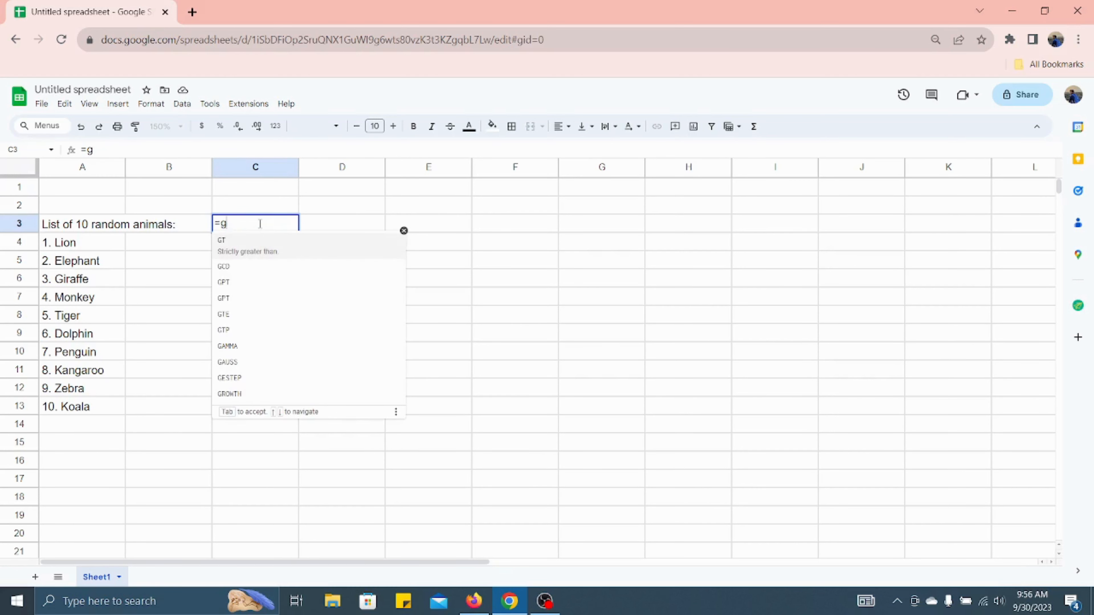
pyautogui.write('pt_')
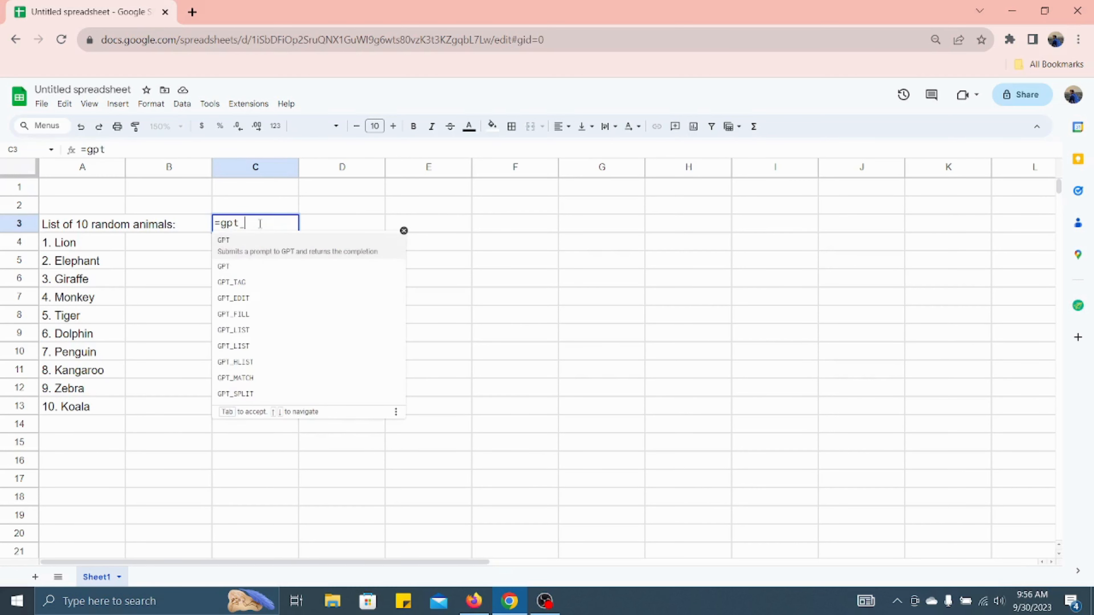
pyautogui.write('table')
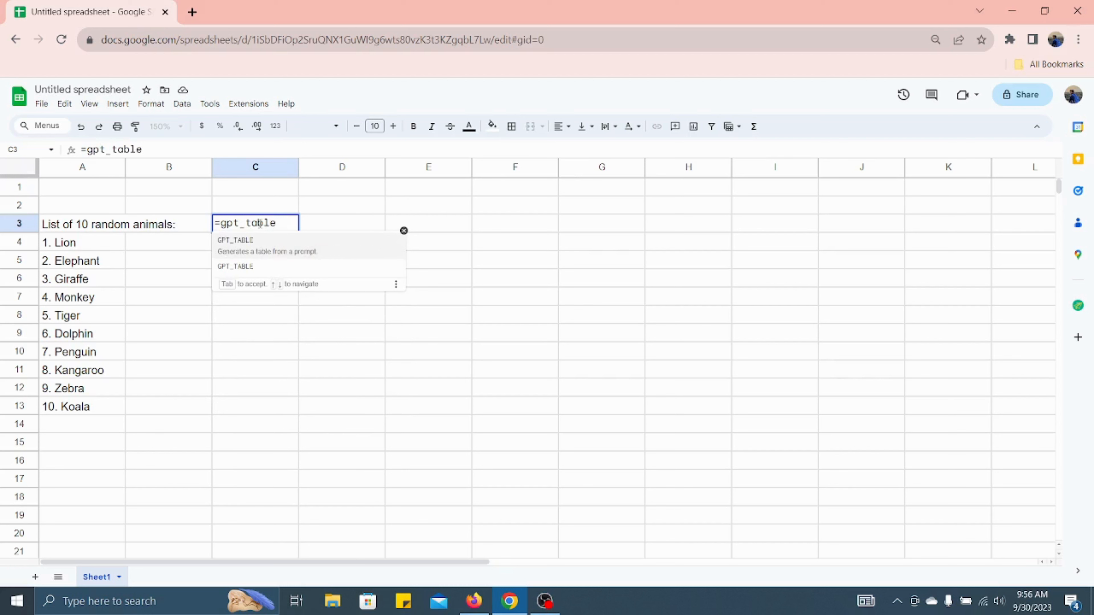
pyautogui.click(239, 245)
pyautogui.write('"')
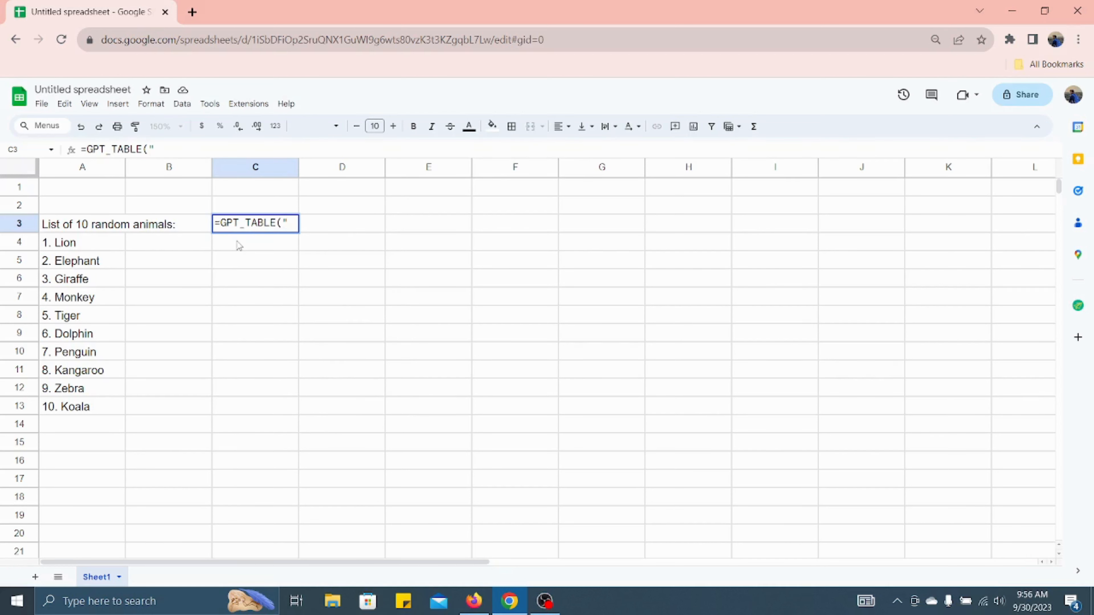
pyautogui.write('Create a ')
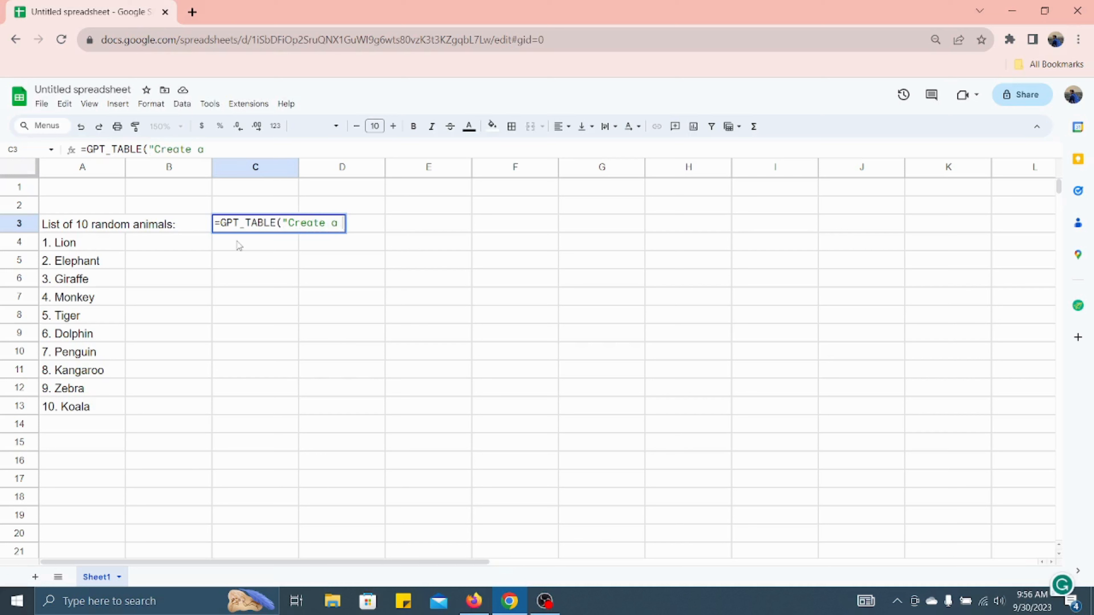
pyautogui.write('table o')
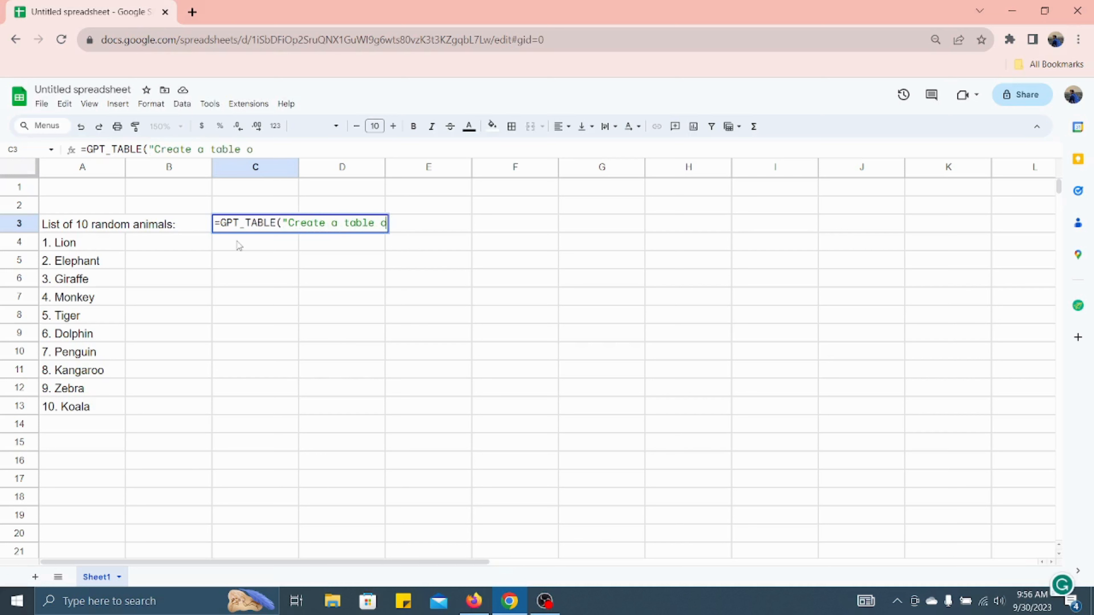
pyautogui.write('f shopping ')
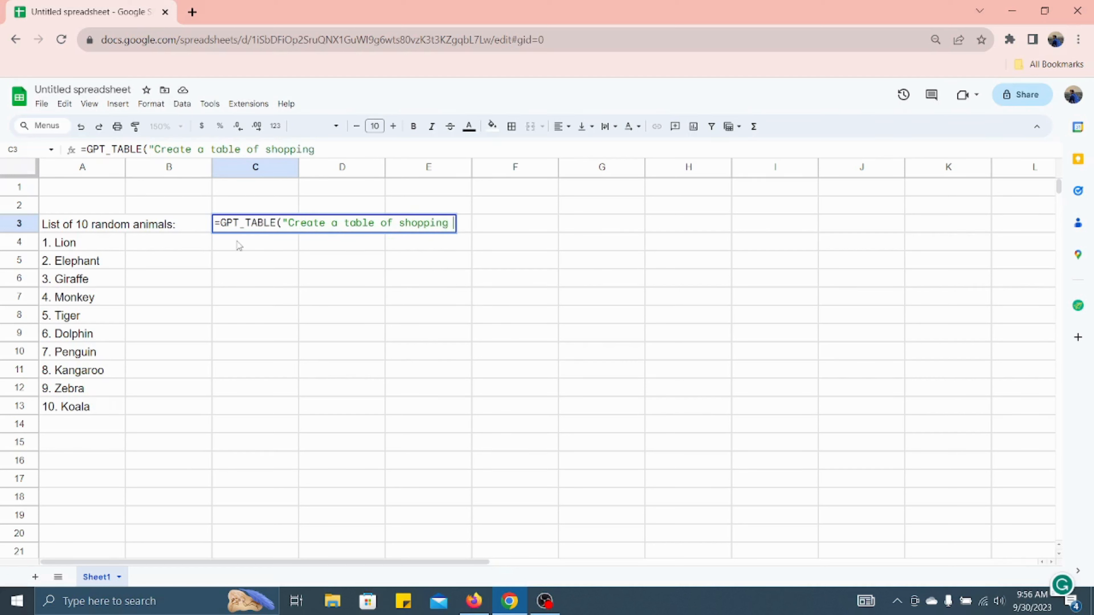
pyautogui.write('list with qu')
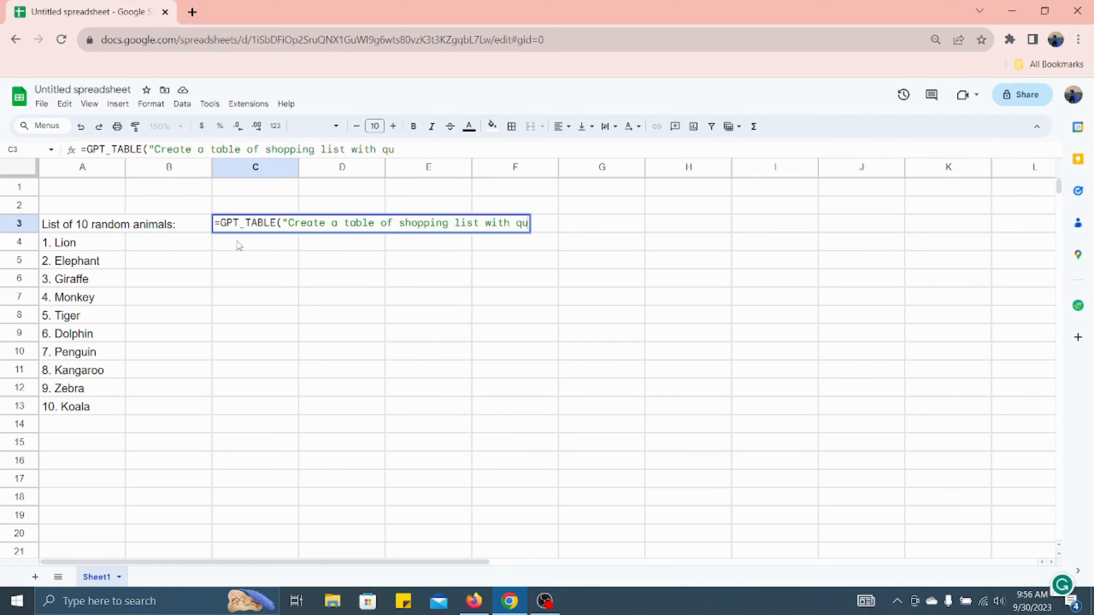
pyautogui.write('antity')
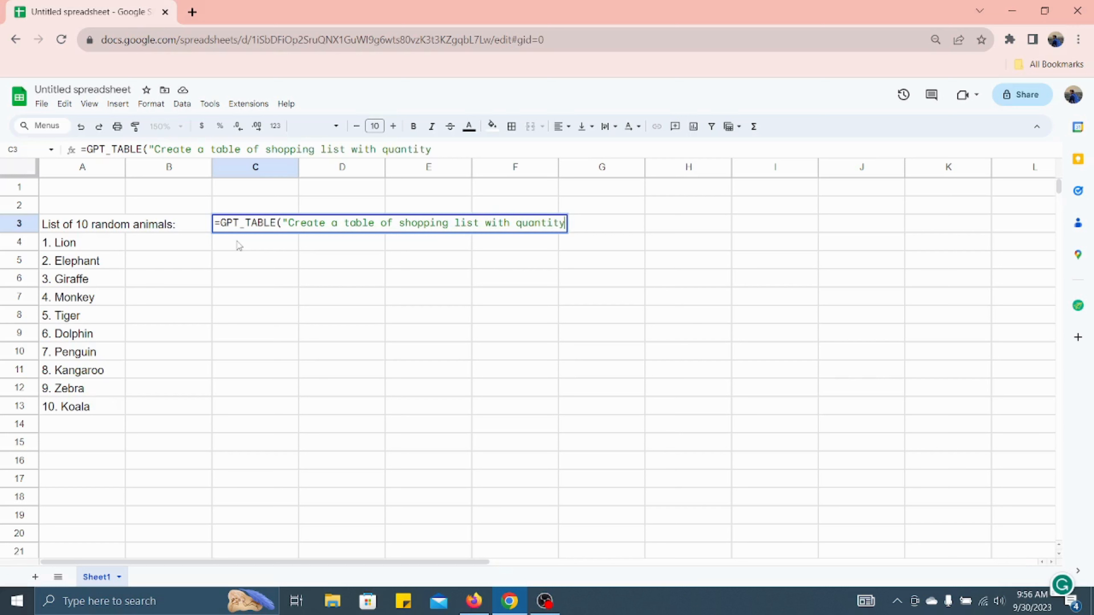
pyautogui.write(', cost, c')
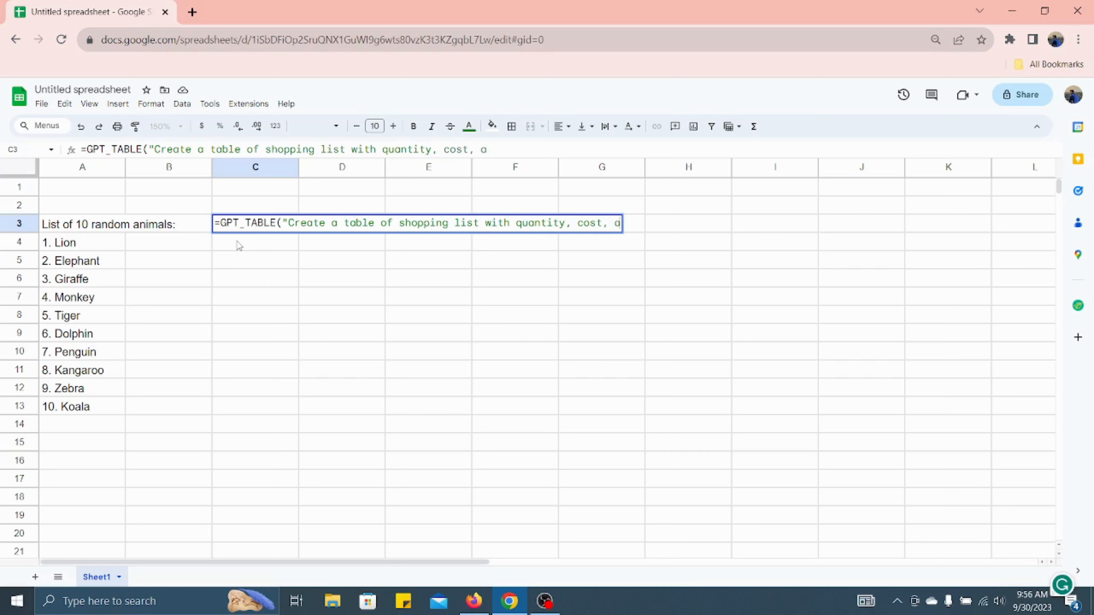
pyautogui.press('BackSpace')
pyautogui.write('calories")')
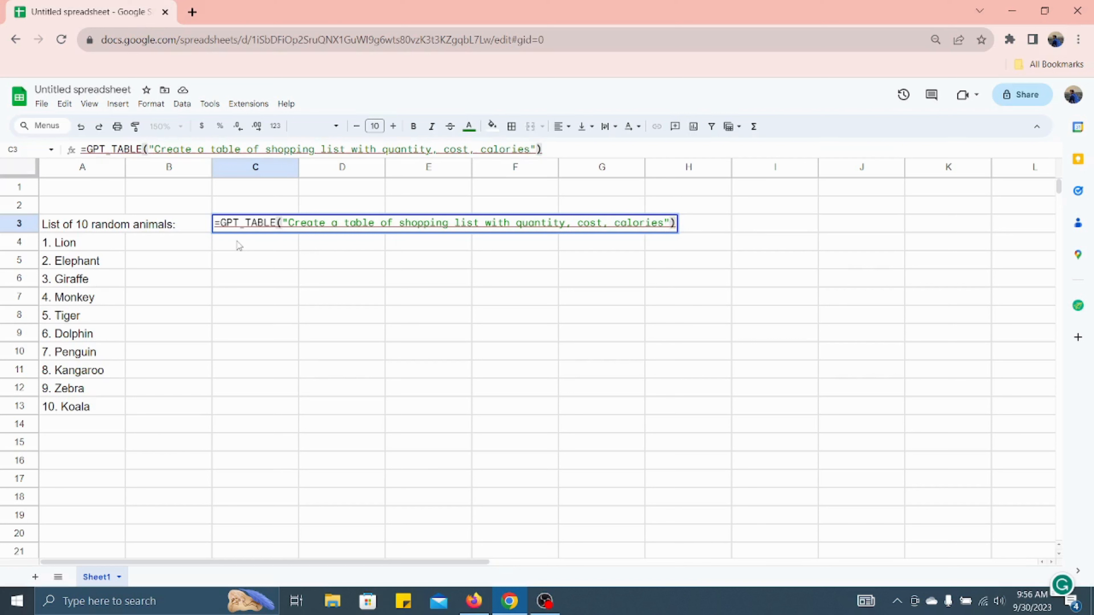
pyautogui.press('Return')
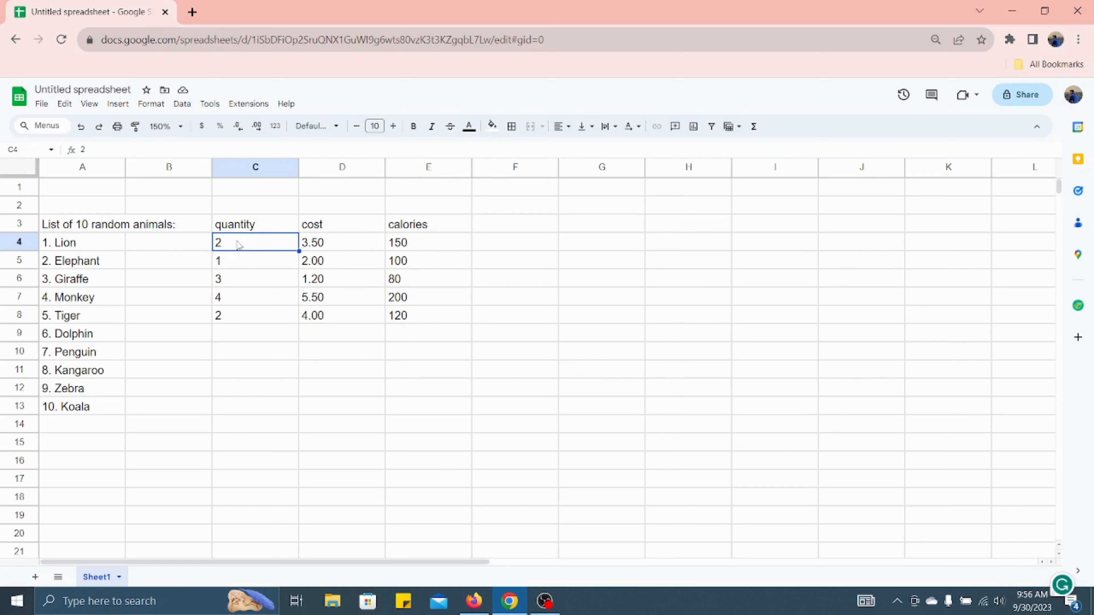
# Edit the GPT_TABLE prompt in cell C3 by inserting "item ," before "quantity", and run the formula again
pyautogui.click(243, 226)
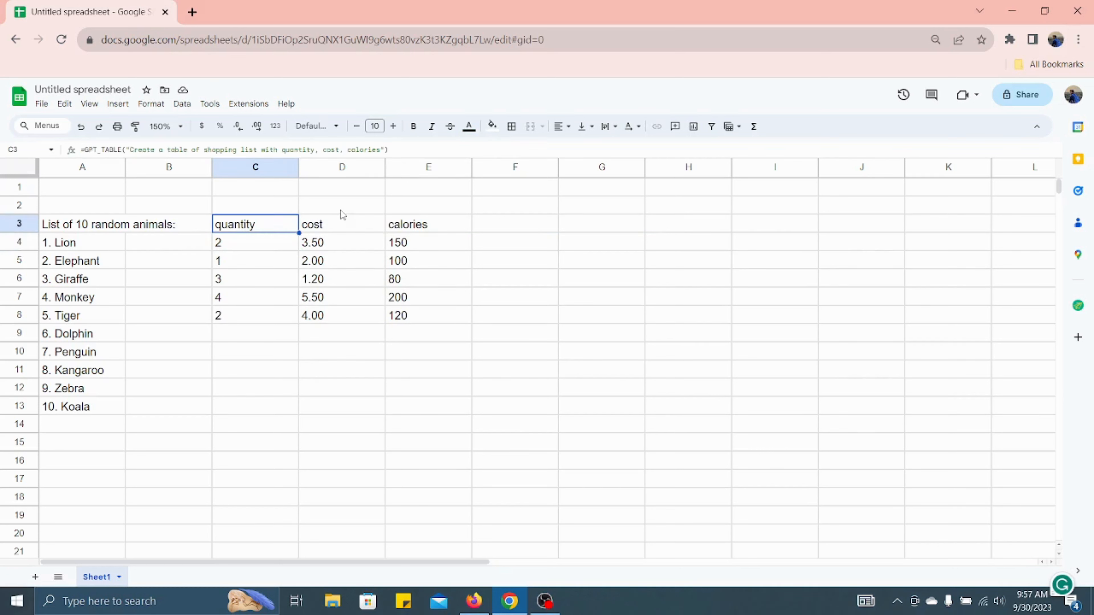
pyautogui.doubleClick(281, 227)
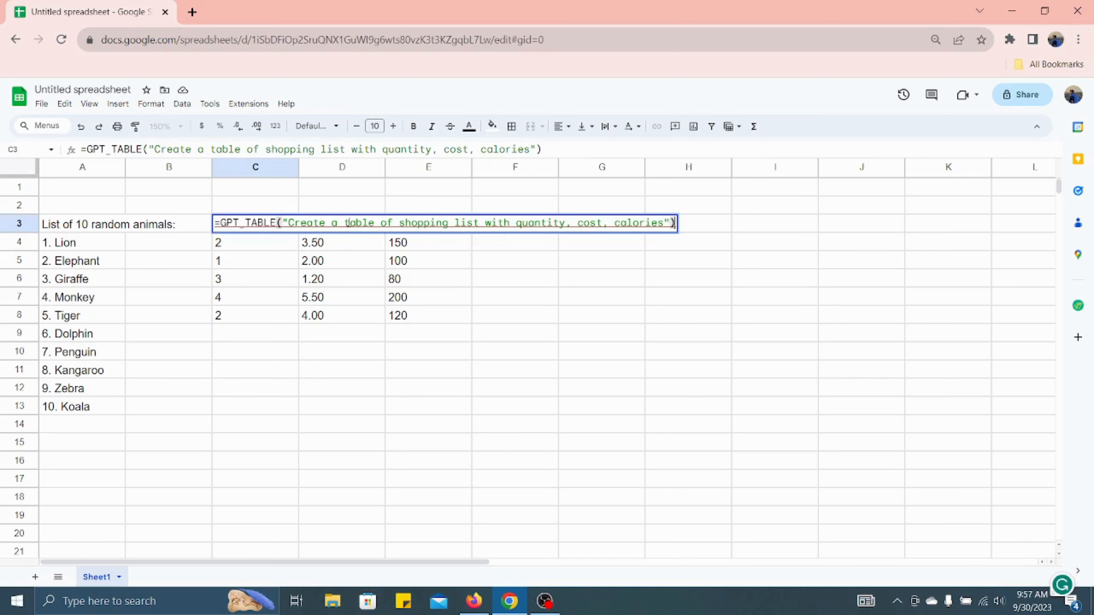
pyautogui.click(517, 224)
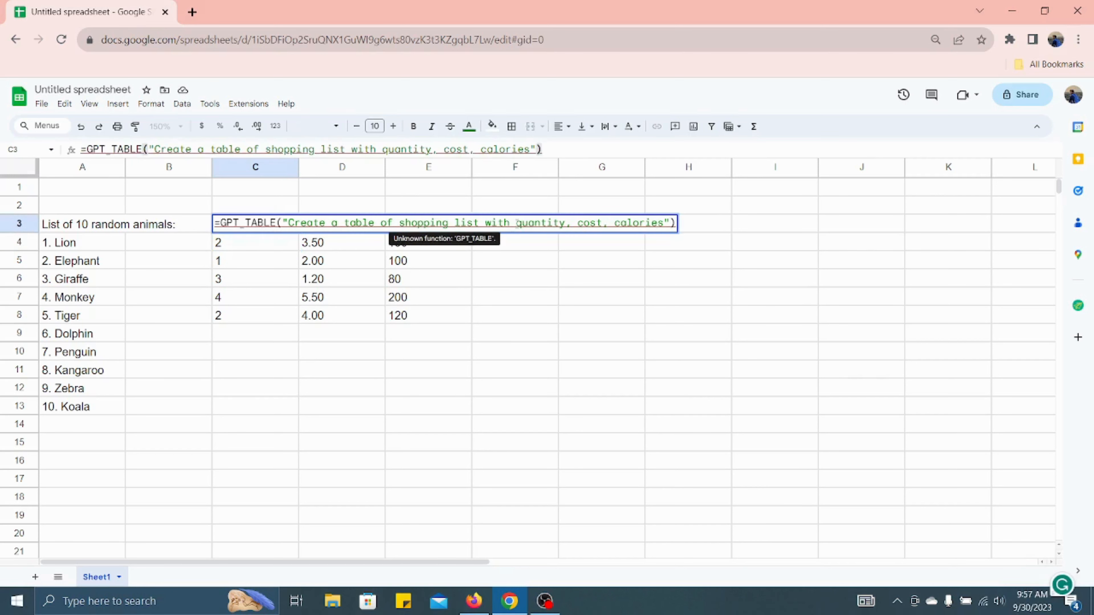
pyautogui.write('item')
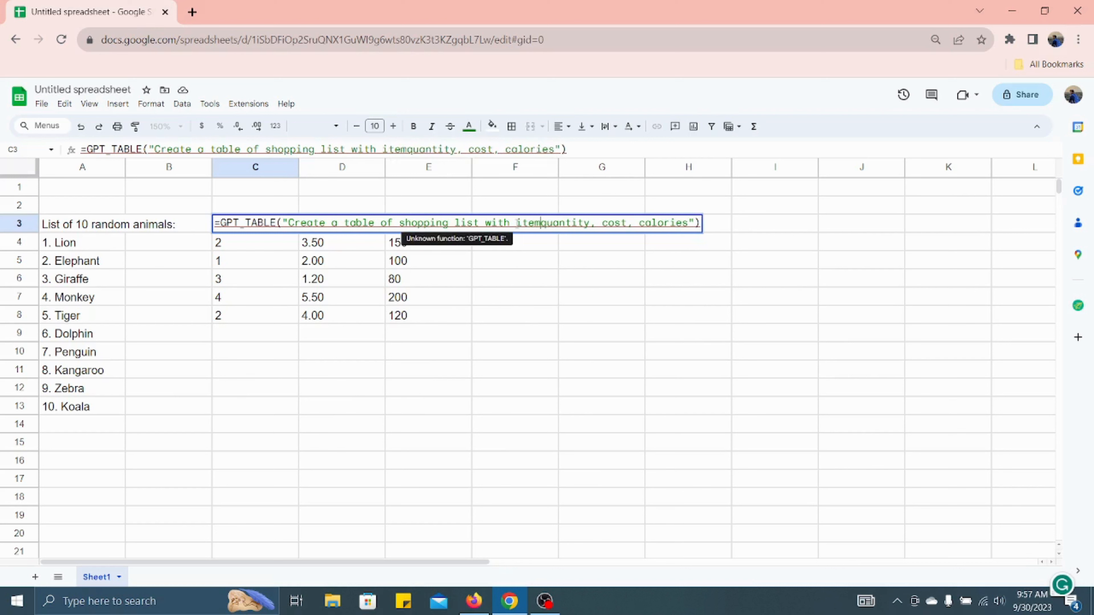
pyautogui.write(',')
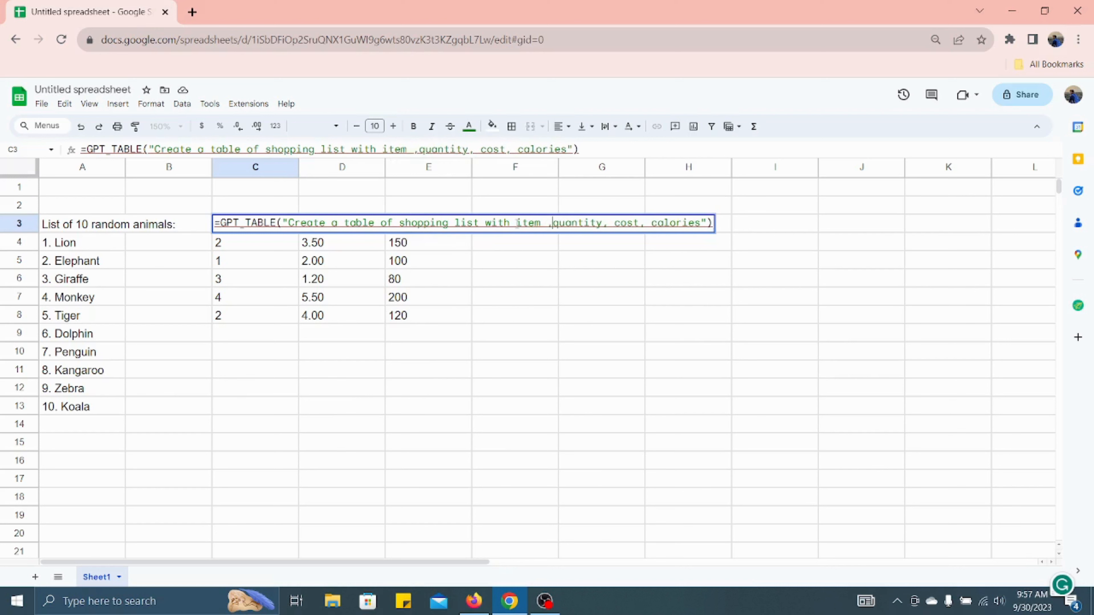
pyautogui.press('Return')
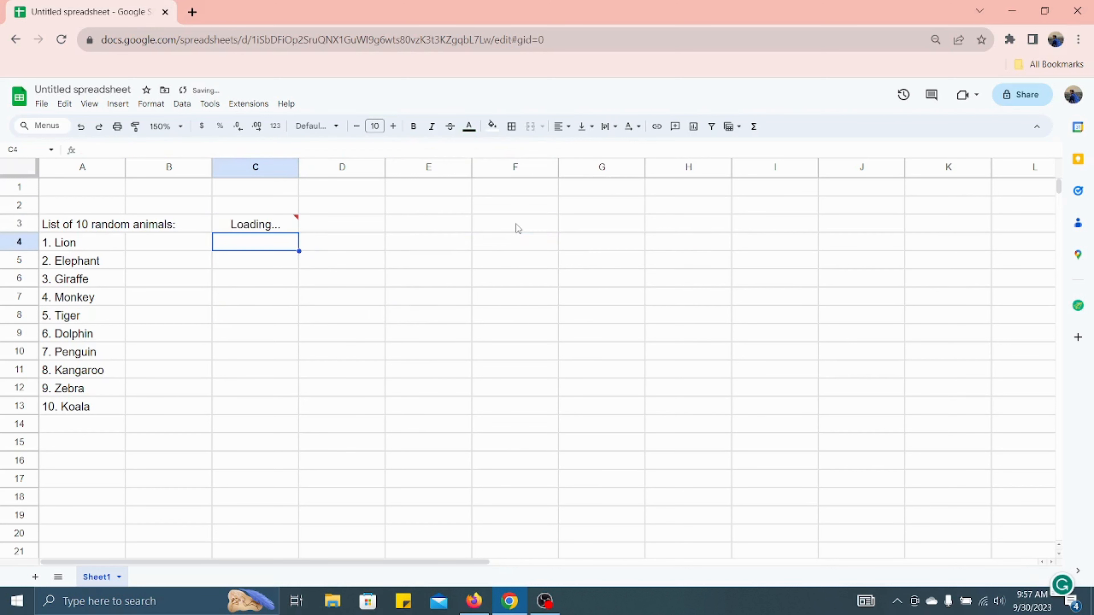